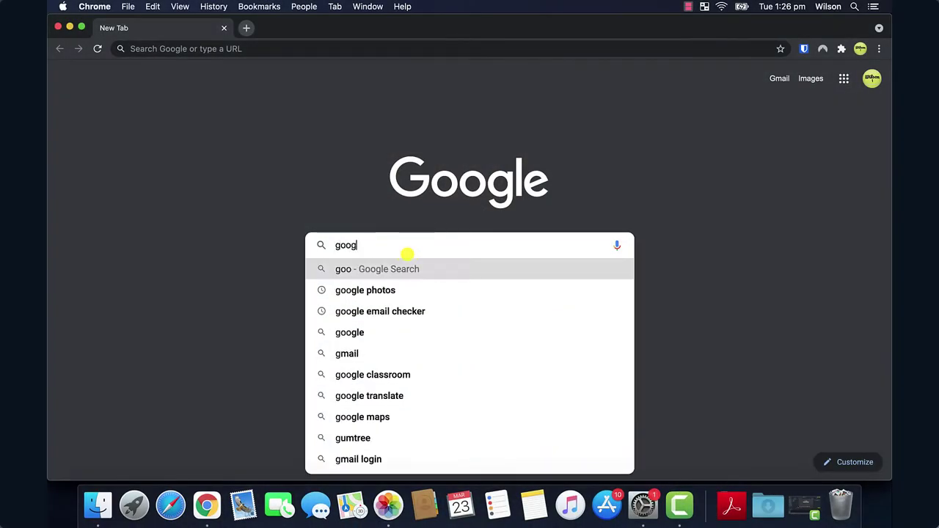
Step: Search the web for google photos and open the Learn about Google Photos result
type("le photos")
key("Return")
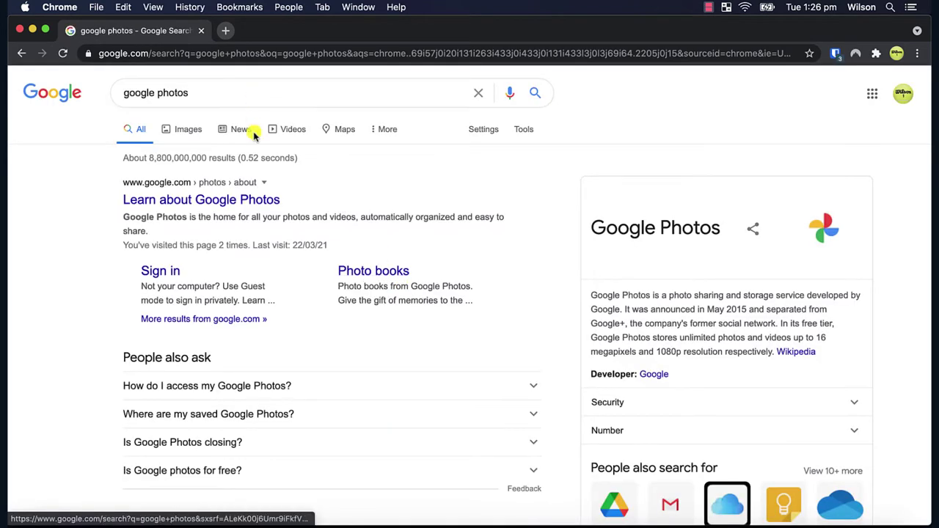
left_click(256, 200)
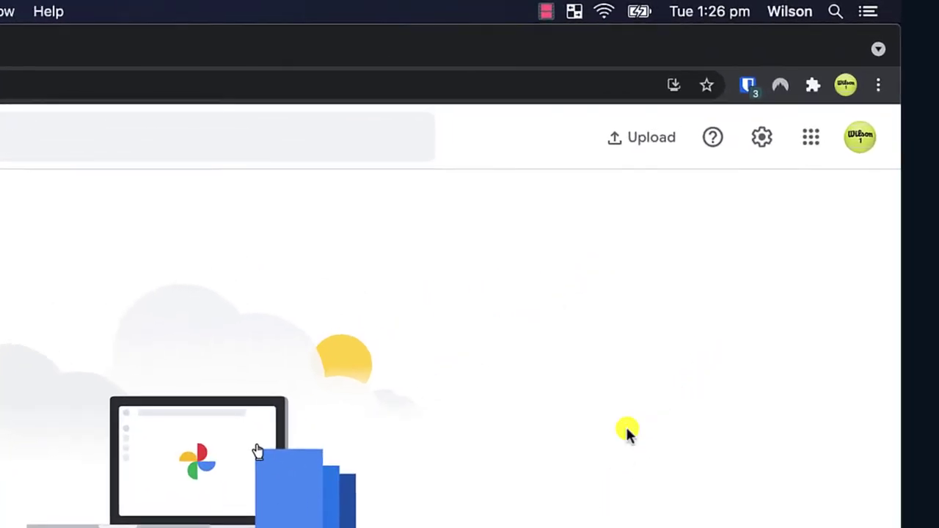
Step: Set the Google Photos upload size to High quality and return to the photo library
left_click(764, 138)
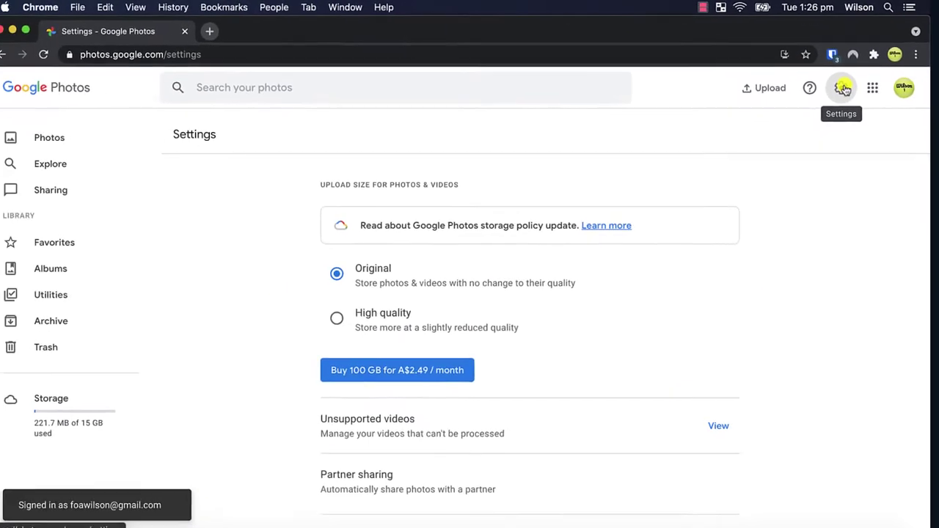
left_click(393, 315)
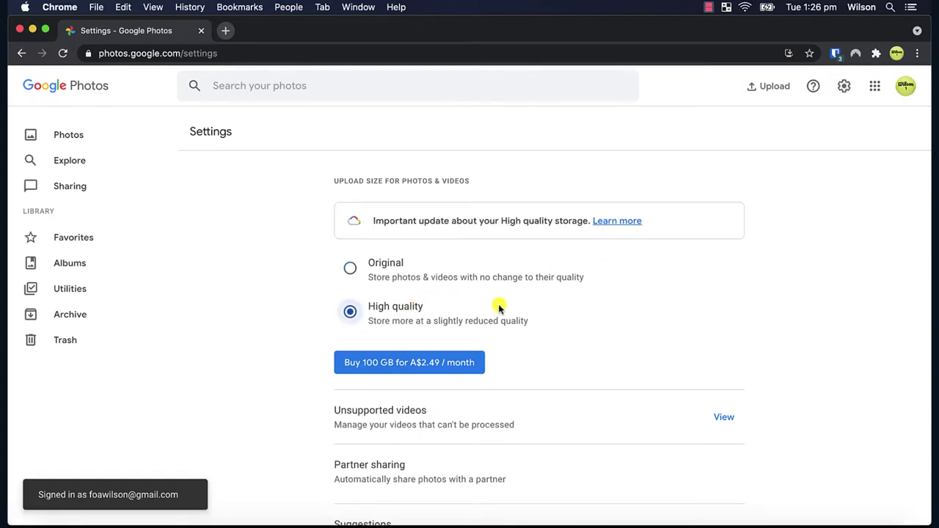
left_click(73, 132)
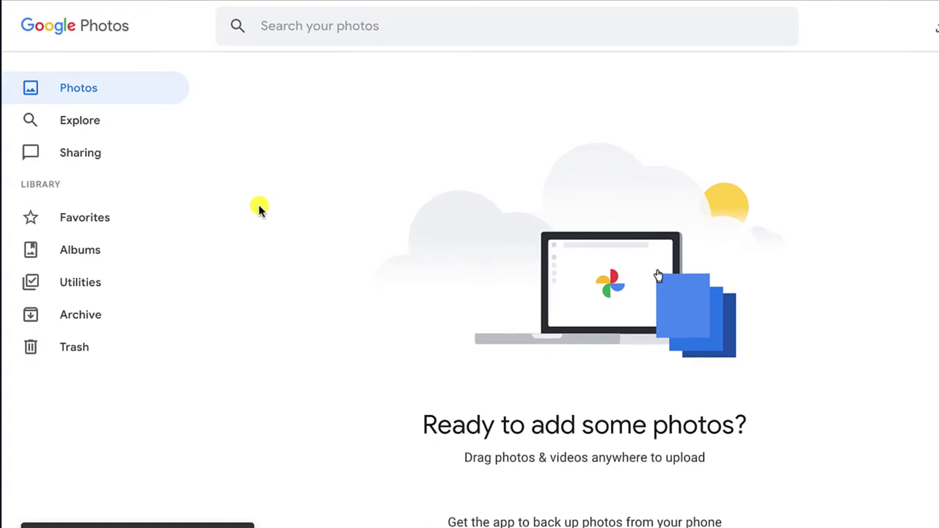
Step: Find the utility for backing up photos from the computer and download the Backup and Sync installer
left_click(82, 288)
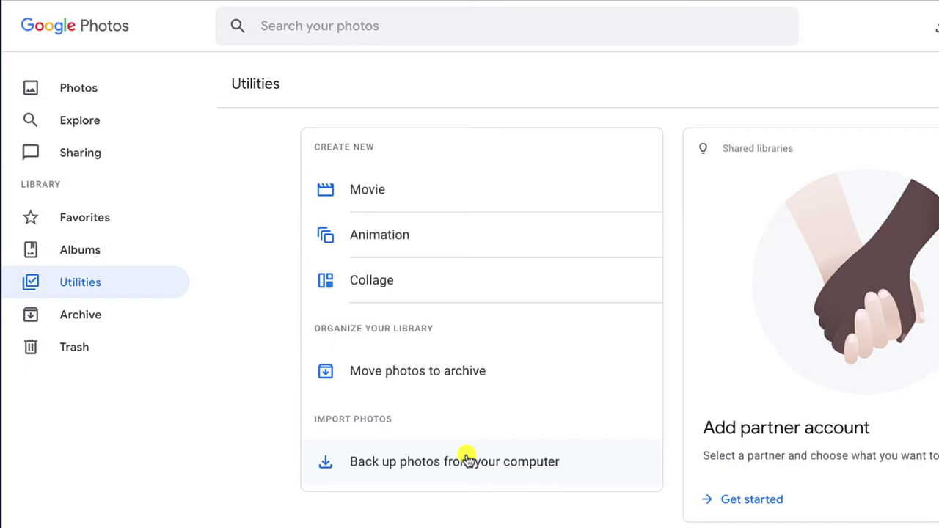
left_click(467, 460)
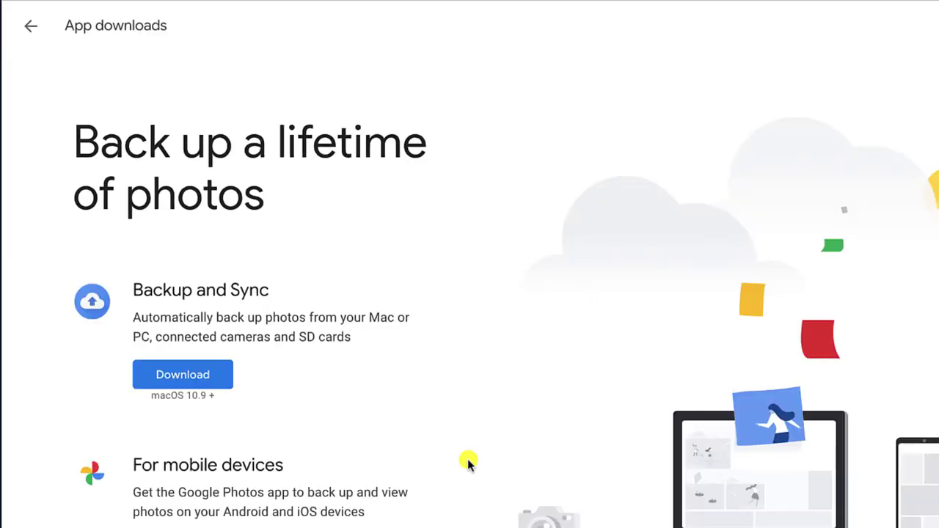
left_click(205, 376)
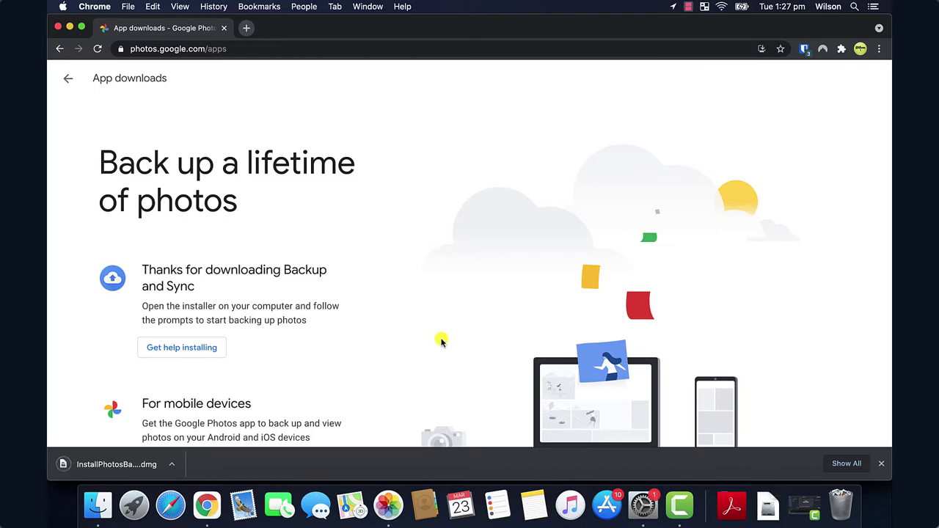
Step: Switch to the Mac's Photos app and check the Download Originals to this Mac option in its iCloud preferences
left_click(388, 505)
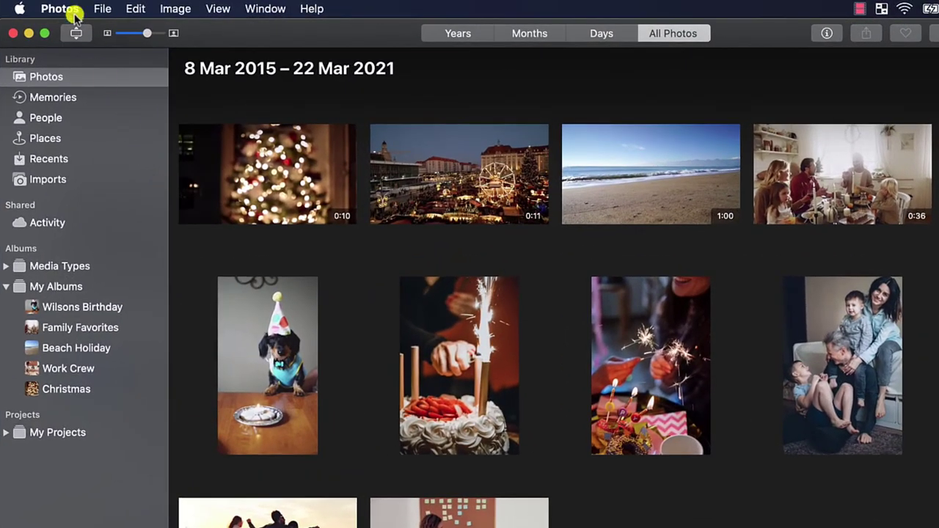
left_click(92, 6)
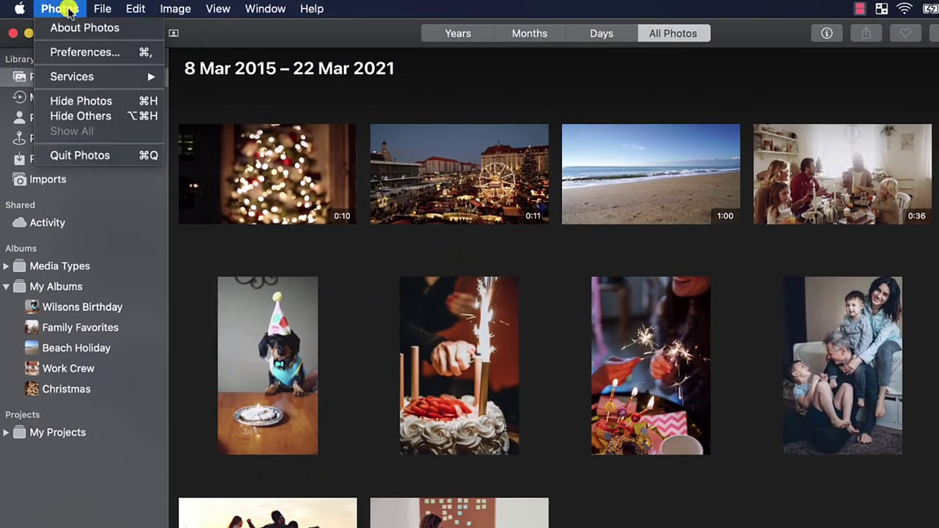
left_click(86, 51)
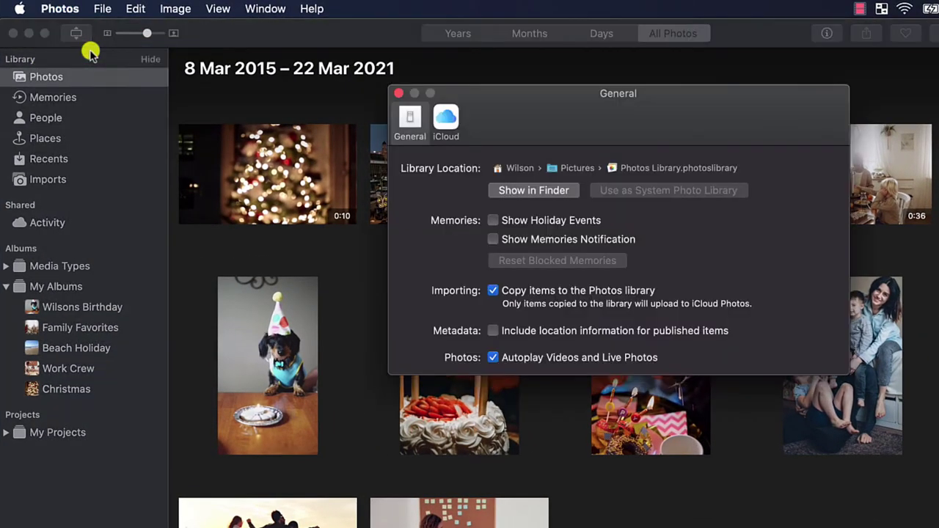
left_click(446, 118)
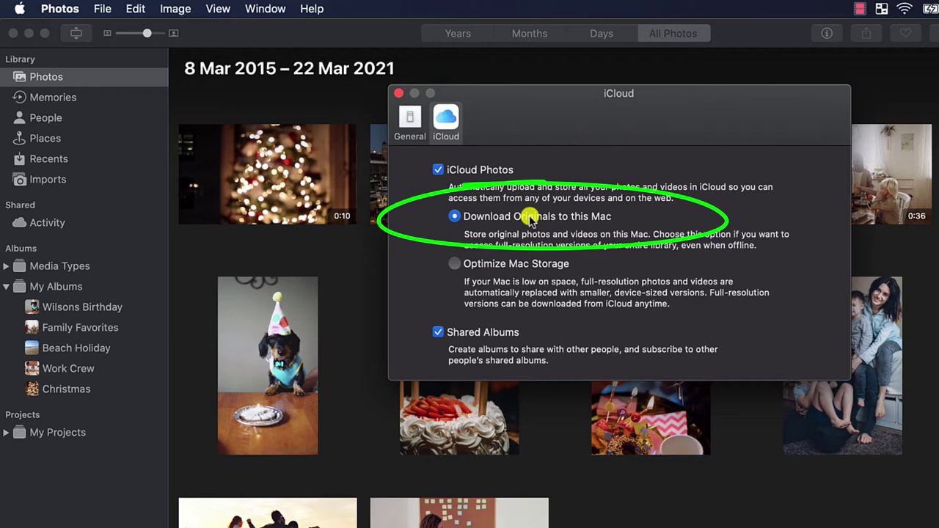
left_click(399, 93)
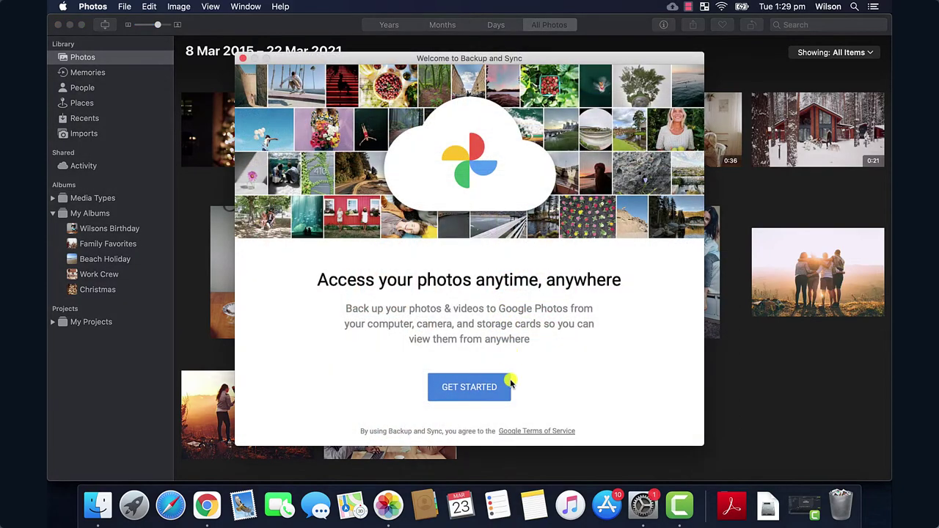
Step: Start the Backup and Sync setup and sign in through the browser with the existing Google account
left_click(500, 386)
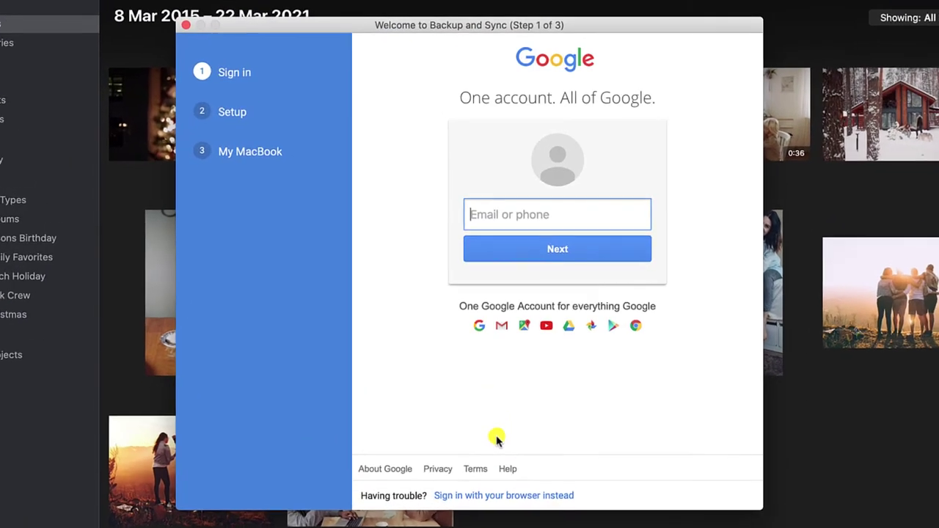
left_click(554, 499)
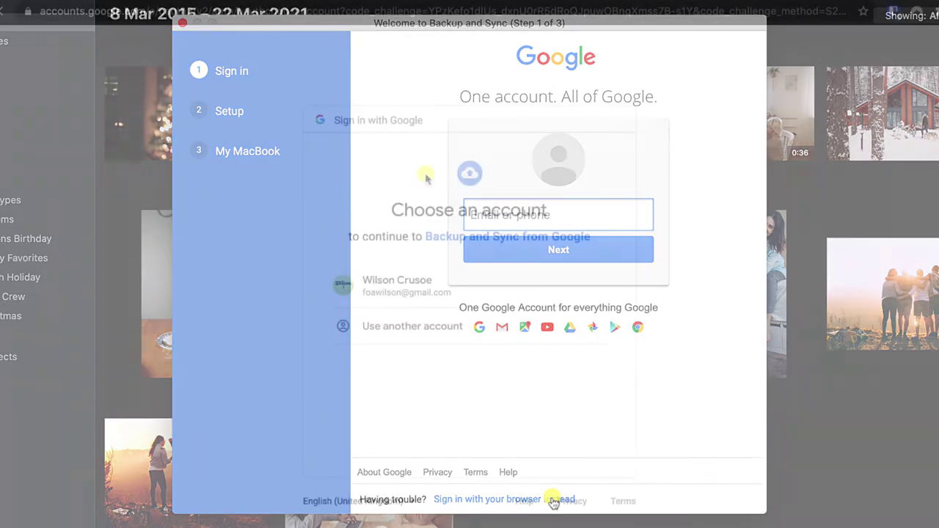
left_click(420, 283)
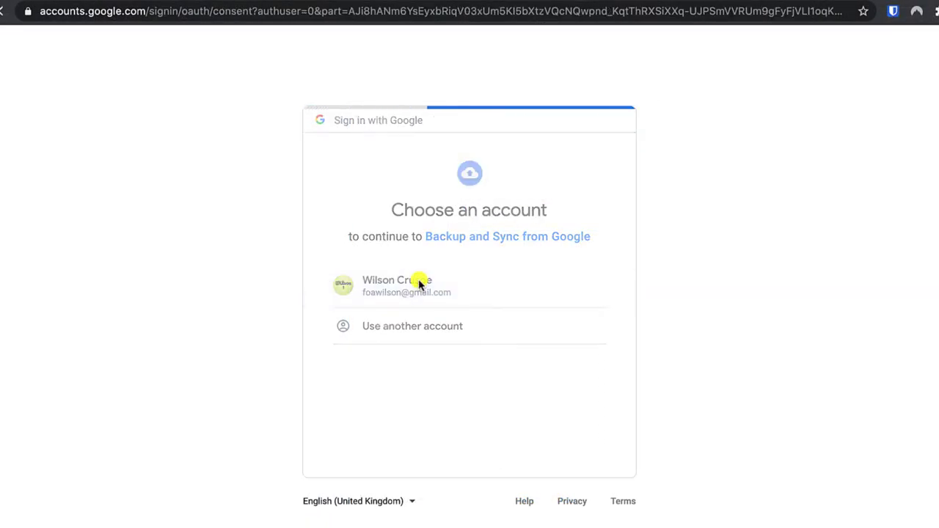
scroll(419, 294, "down", 5)
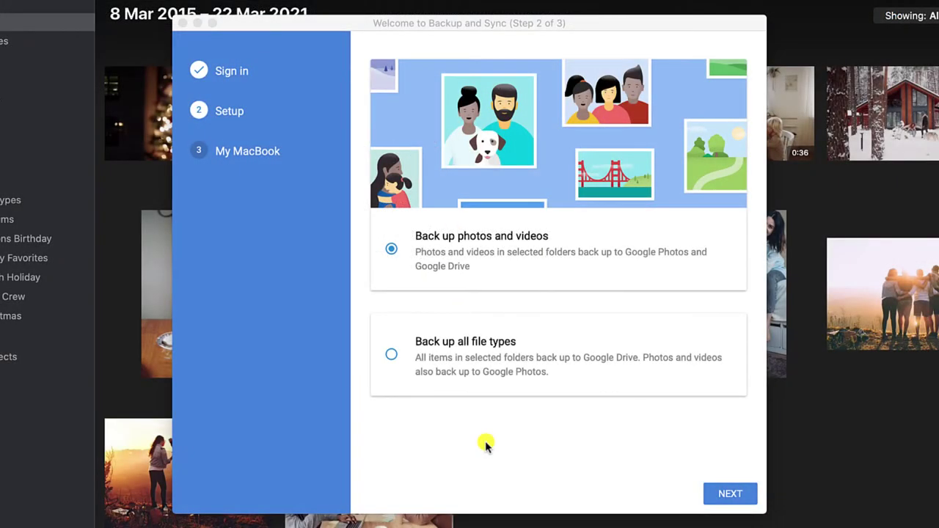
Step: Set up the backup for photos and videos from only the Pictures folder in High quality, and start it
left_click(494, 252)
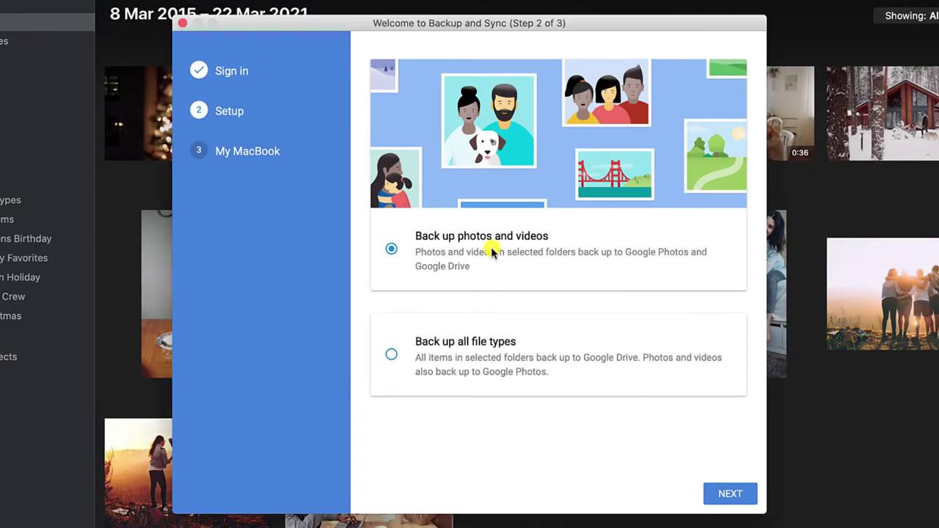
left_click(721, 490)
left_click(387, 124)
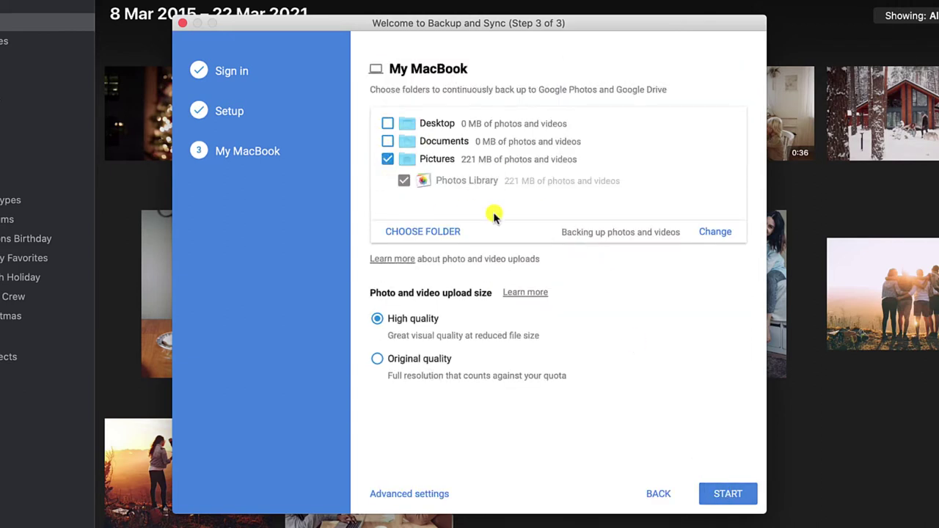
left_click(420, 360)
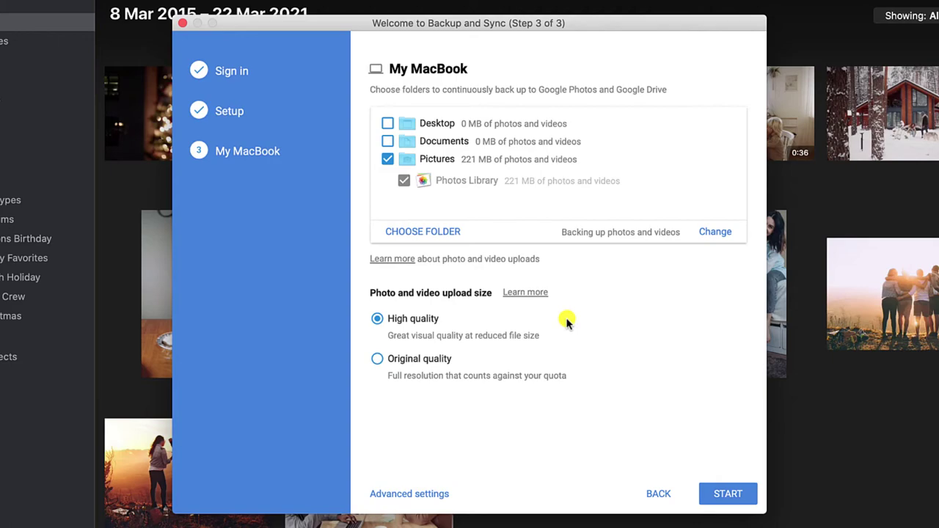
left_click(725, 493)
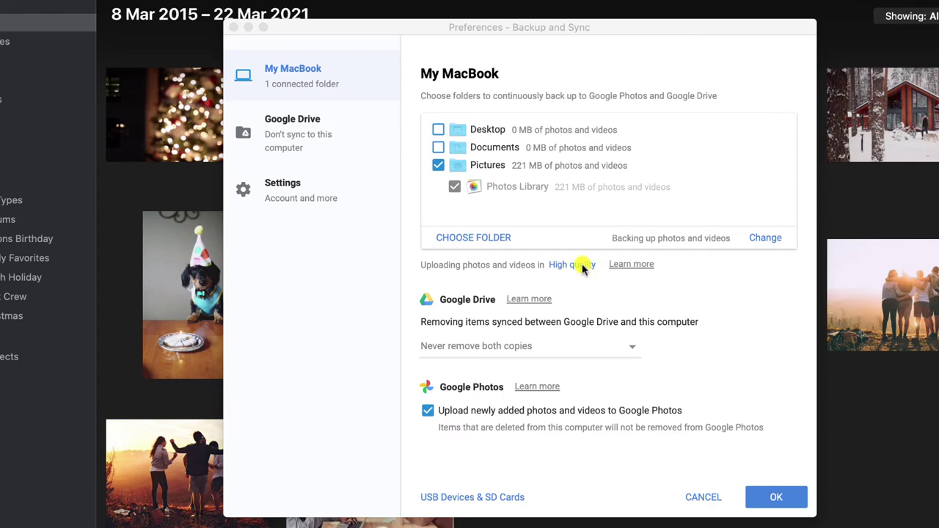
Step: Review the High quality upload setting and the option to upload newly added photos and videos to Google Photos
left_click(584, 267)
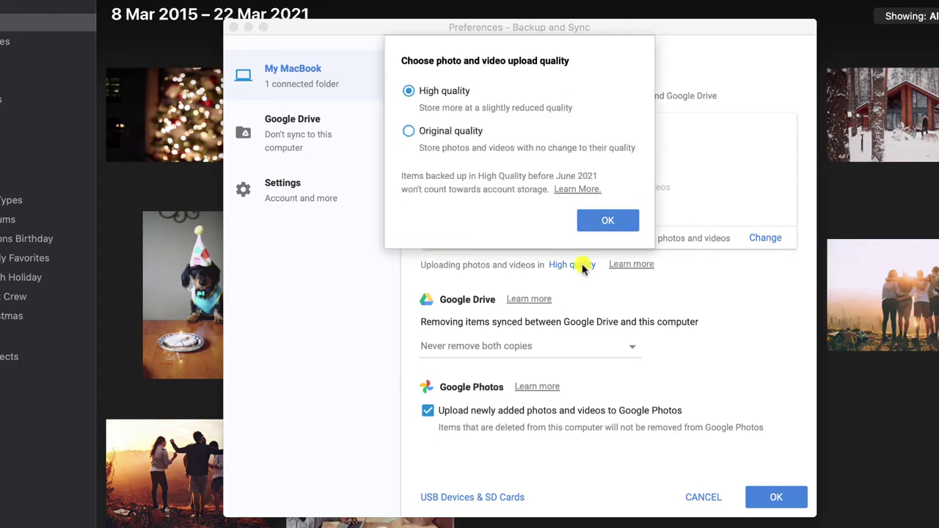
left_click(604, 220)
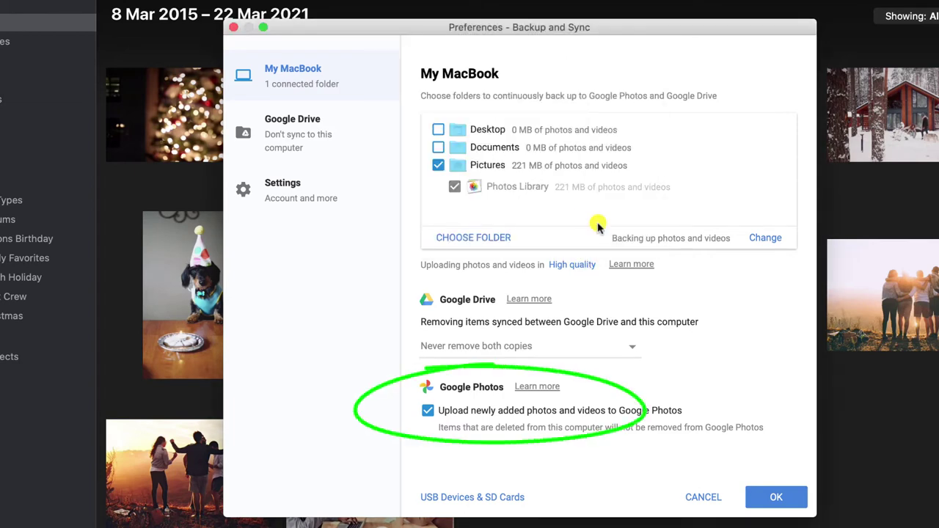
left_click(425, 411)
left_click(428, 412)
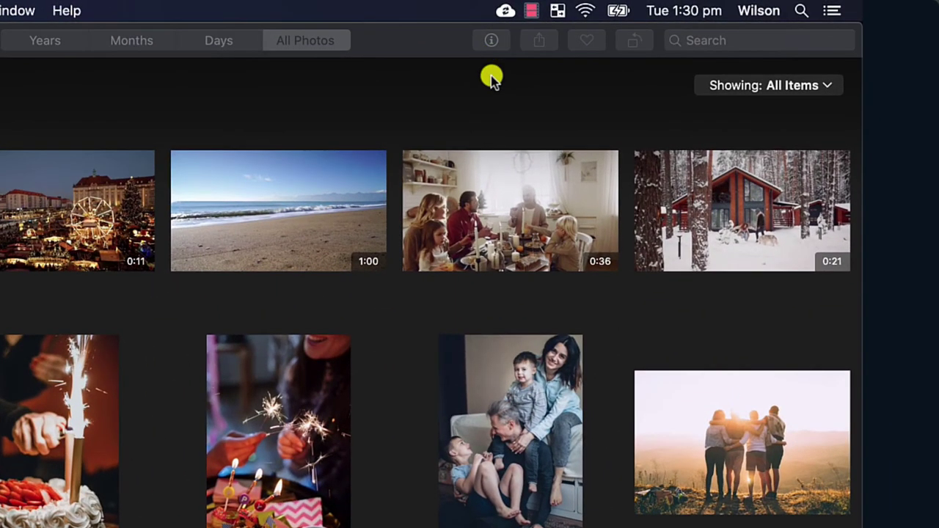
Step: Check the Backup and Sync status, dismiss the High Quality storage notice and open Google Photos from there
left_click(505, 11)
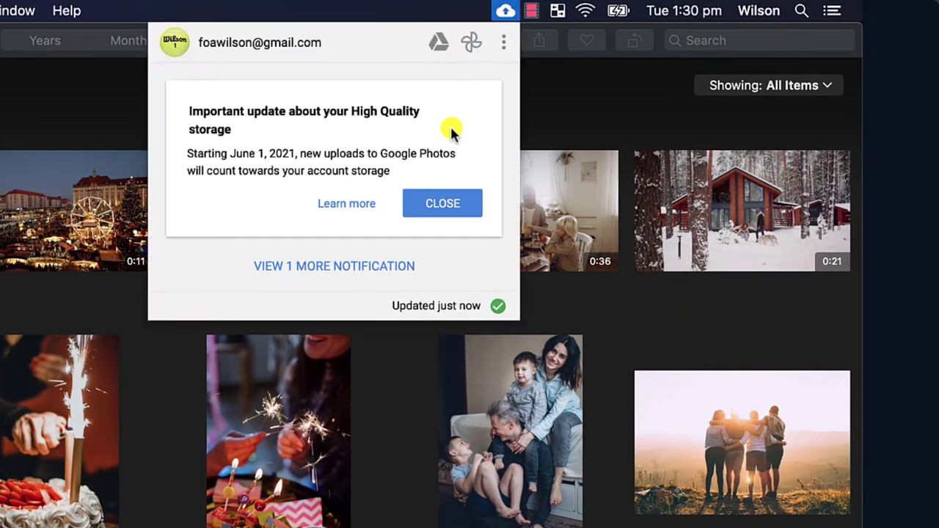
left_click(443, 204)
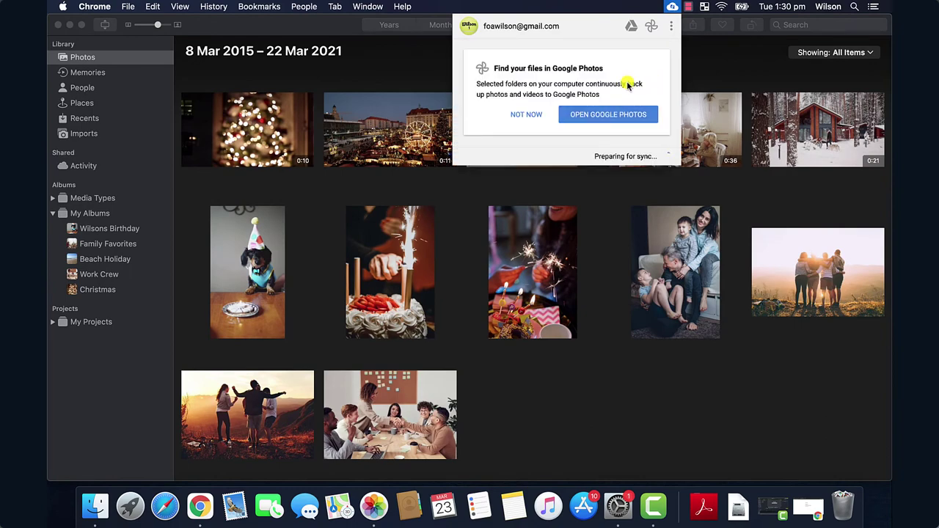
left_click(608, 114)
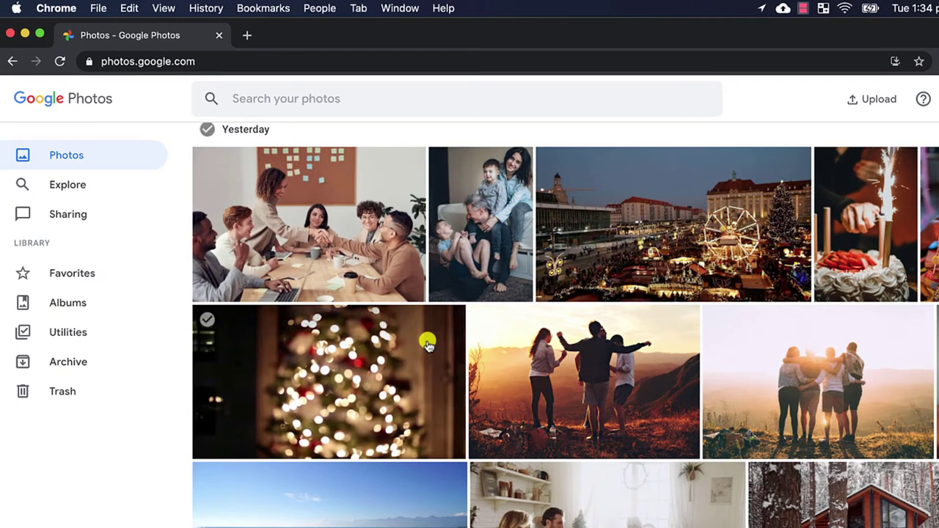
Step: Create a new album in Google Photos titled Family
left_click(69, 305)
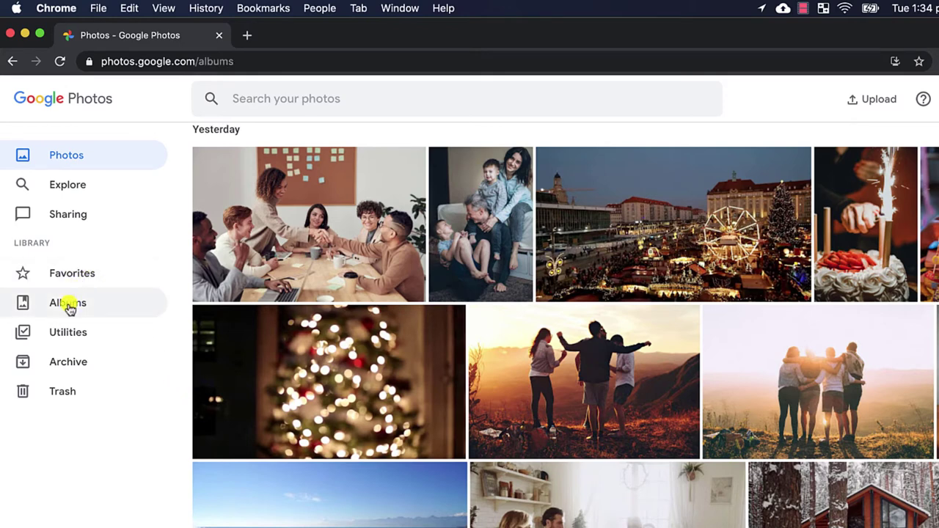
left_click(615, 490)
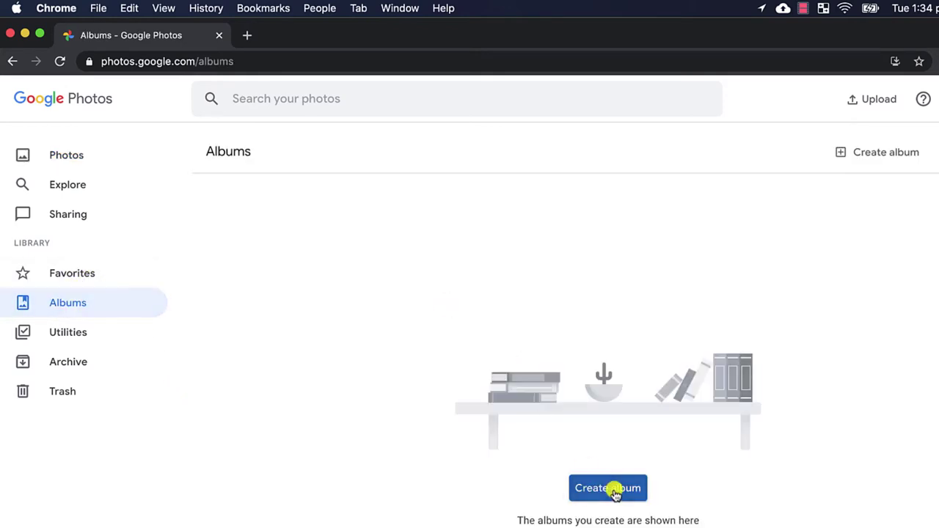
type("Family")
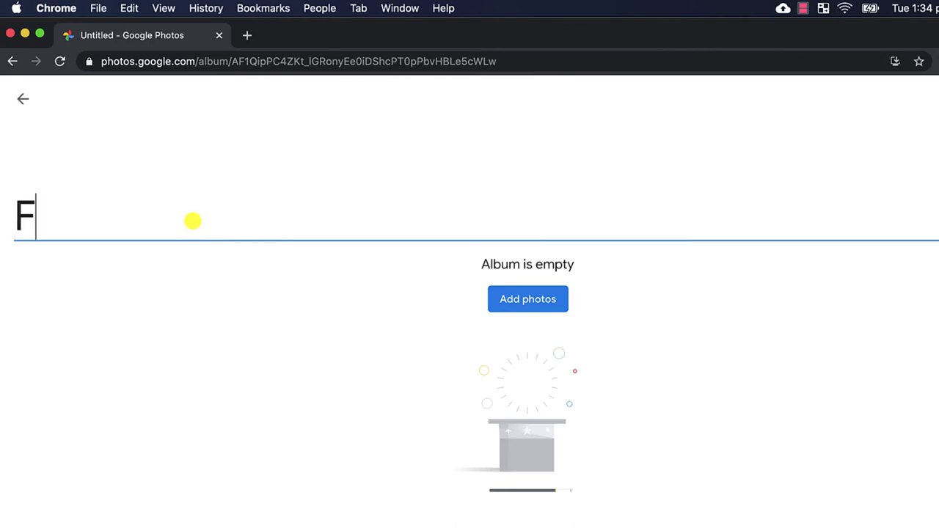
Step: Add six photos to the Family album: family portrait, sparkler cake, birthday sparklers, party-hat dog, Christmas tree and family dinner
left_click(534, 299)
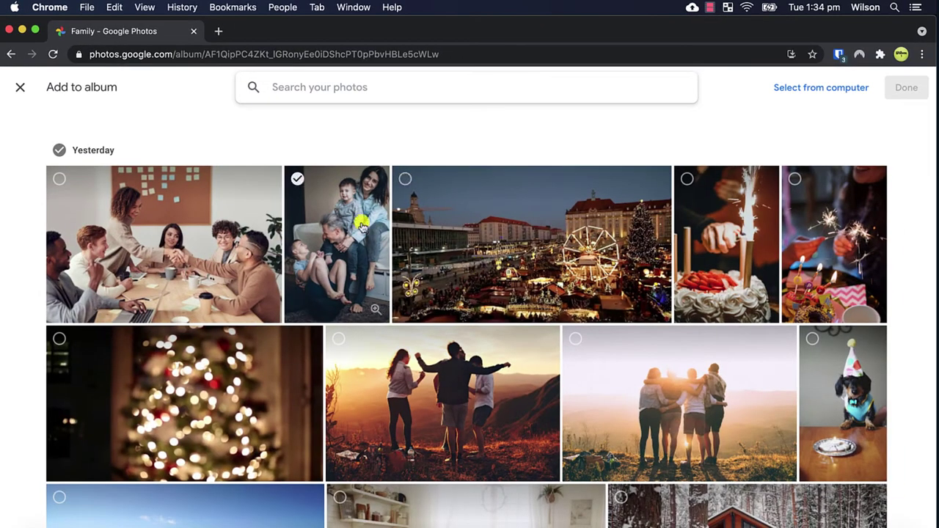
left_click(362, 203)
left_click(697, 229)
left_click(846, 295)
left_click(842, 404)
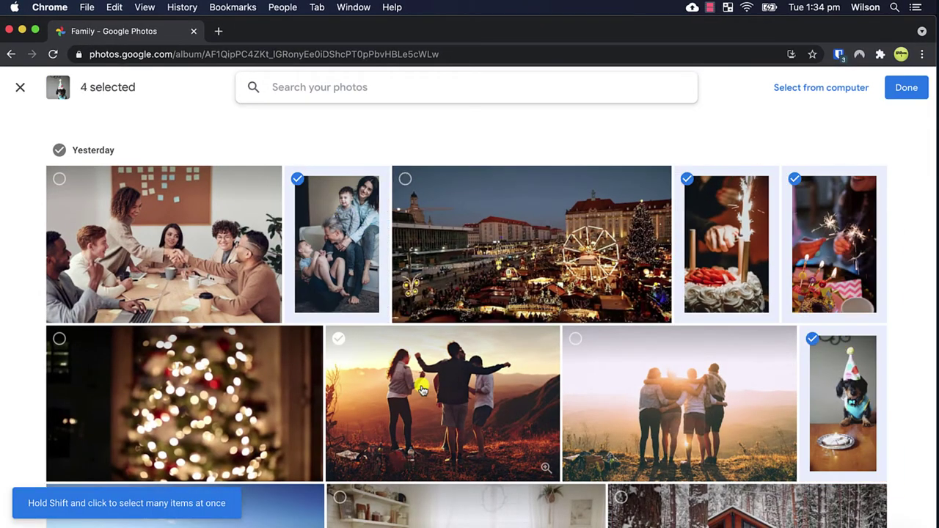
left_click(183, 404)
scroll(163, 373, "down", 3)
left_click(413, 350)
scroll(414, 350, "up", 3)
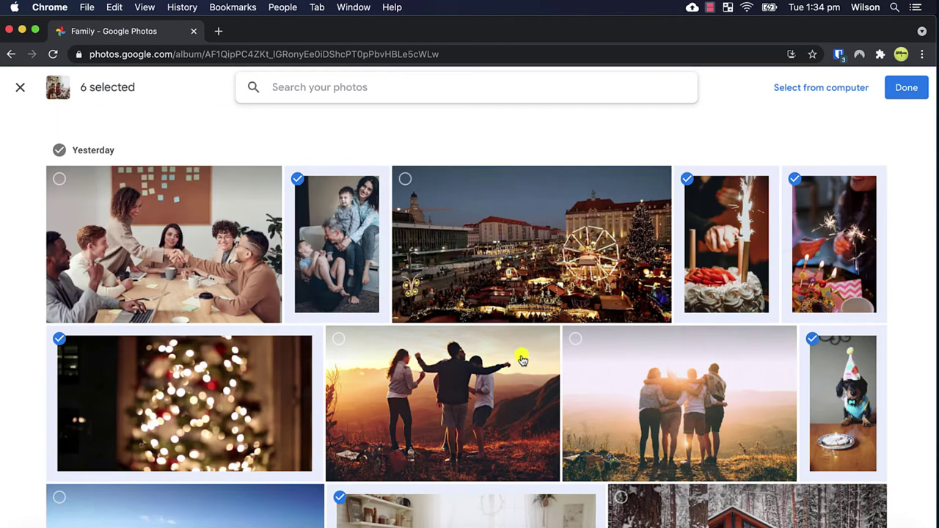
left_click(910, 87)
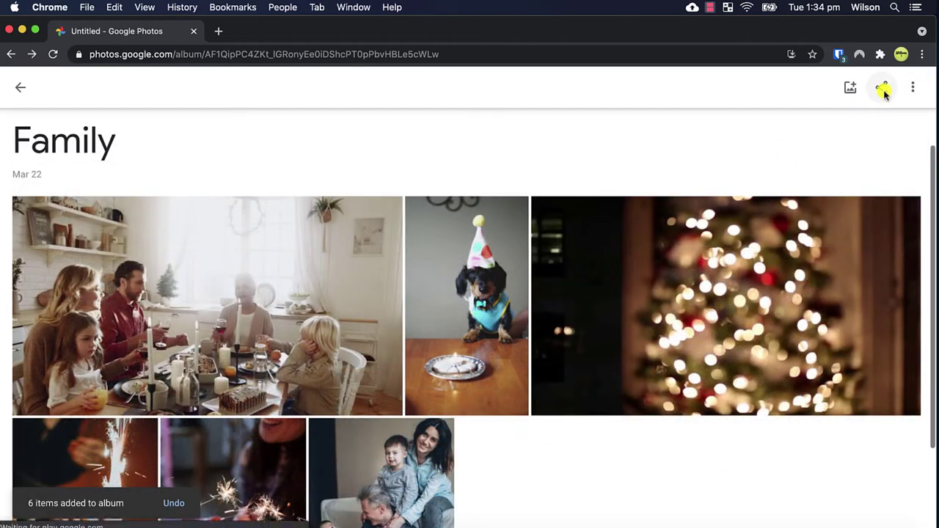
Step: Share the Family album with the suggested contact, including the message "Here's our family snaps..."
left_click(883, 88)
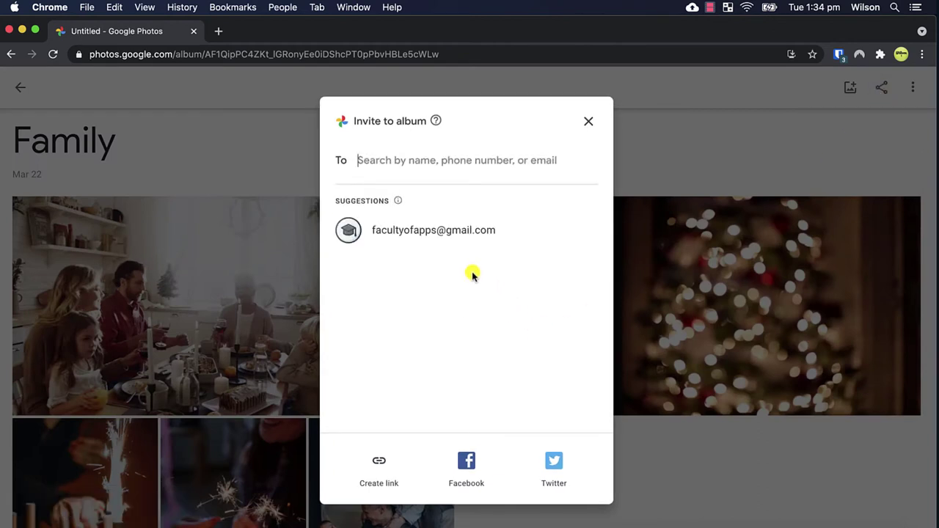
left_click(443, 231)
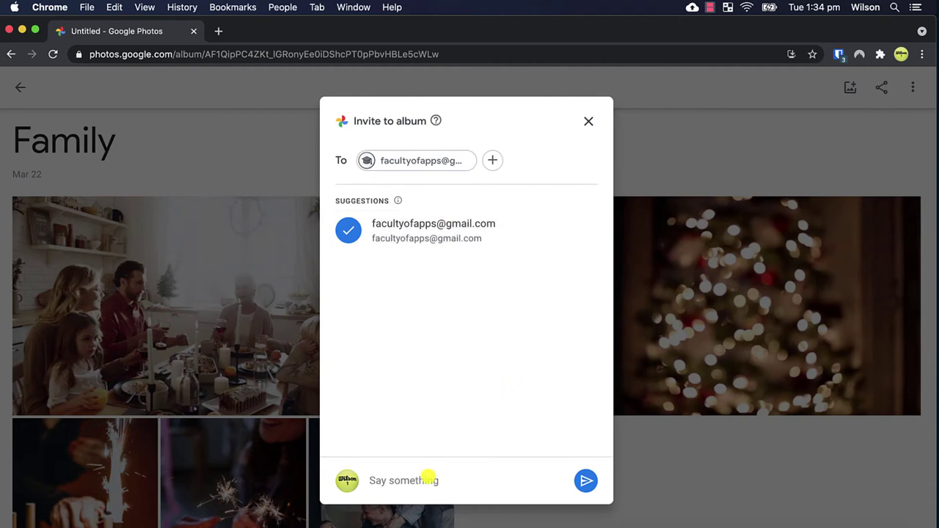
left_click(428, 478)
type("Here's our family snap")
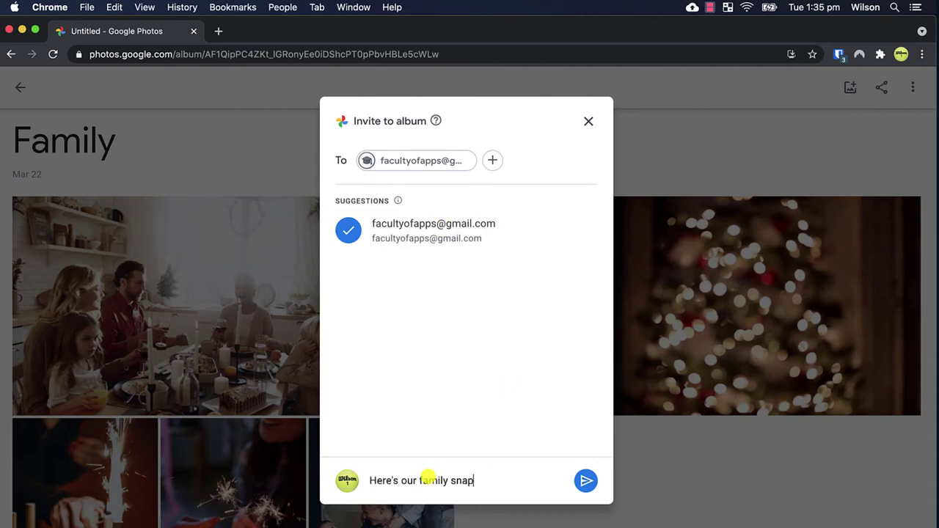
type("s...")
left_click(586, 481)
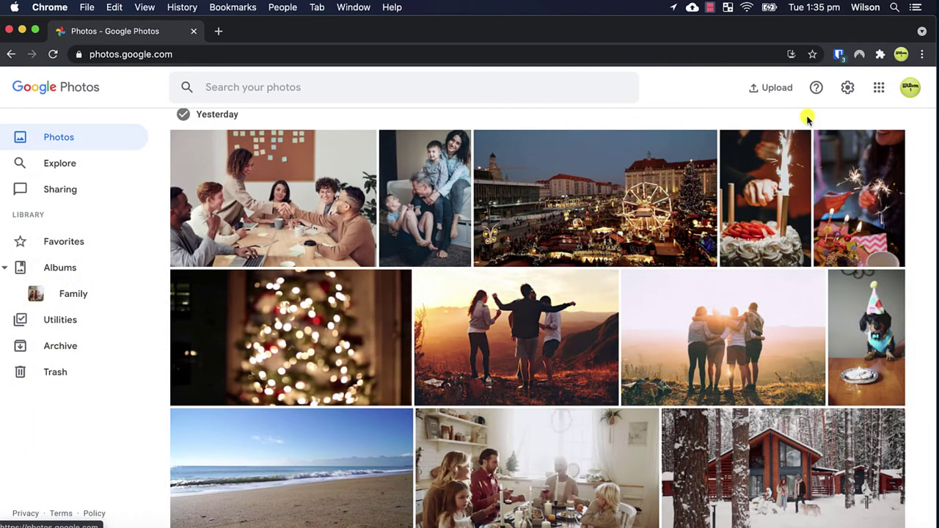
Step: Start Partner sharing in the Google Photos settings and select the suggested contact as the partner
left_click(849, 88)
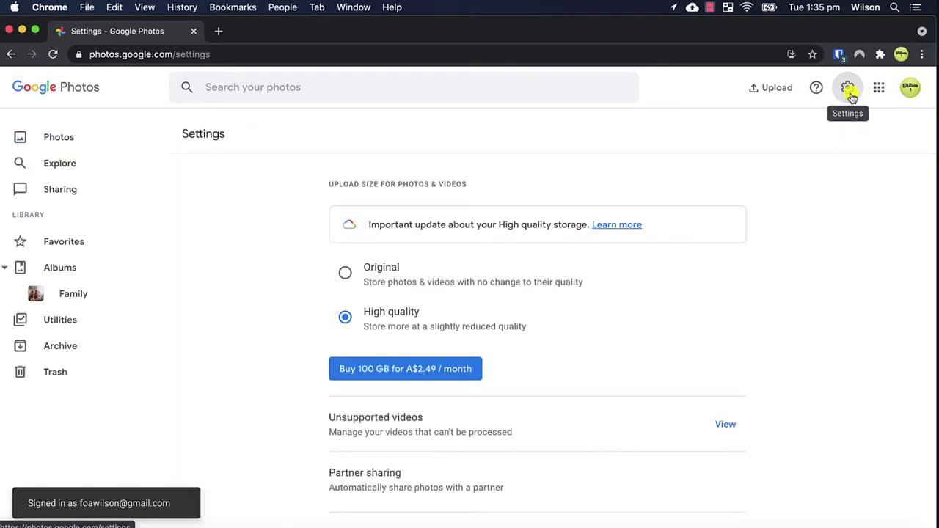
scroll(837, 262, "down", 3)
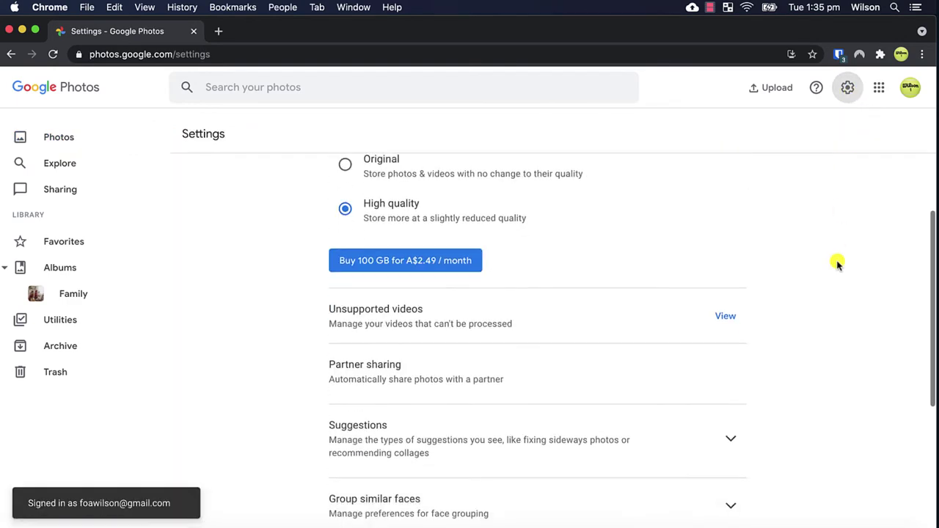
left_click(434, 369)
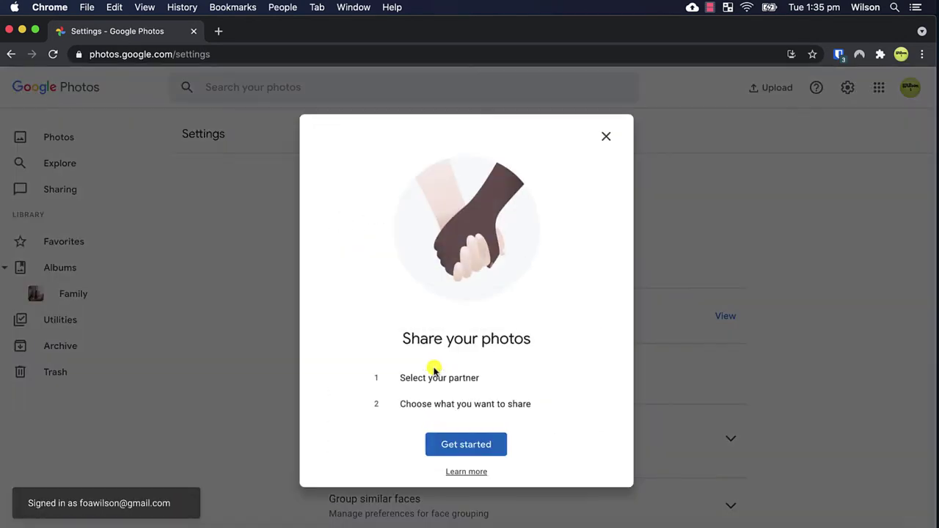
left_click(477, 446)
left_click(433, 266)
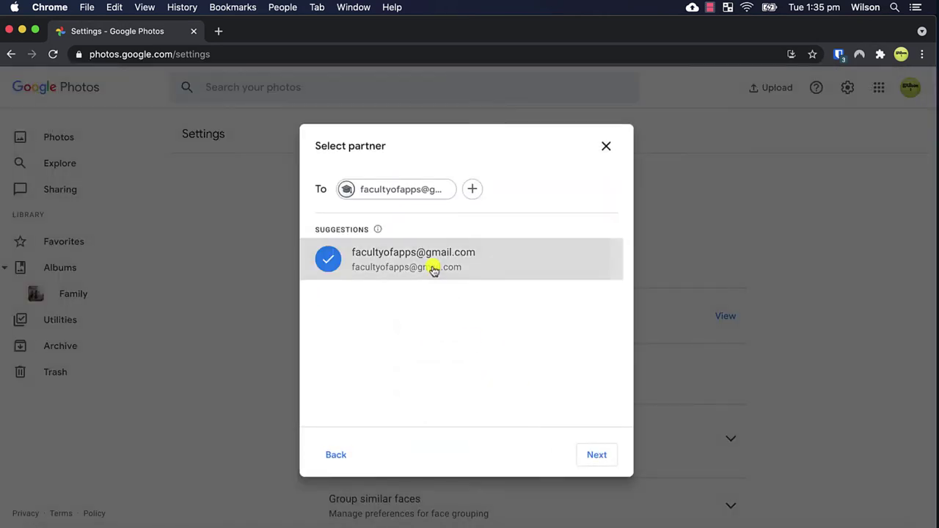
left_click(592, 458)
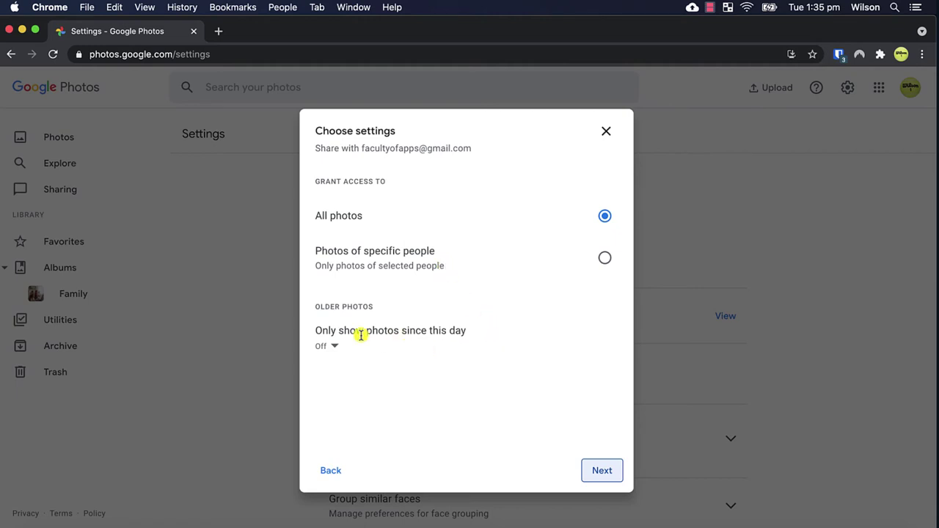
left_click(329, 350)
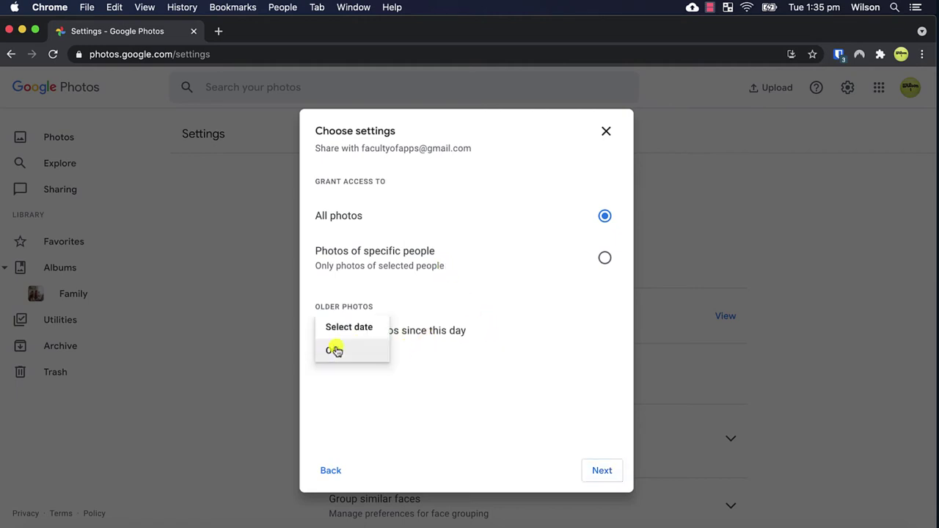
left_click(361, 327)
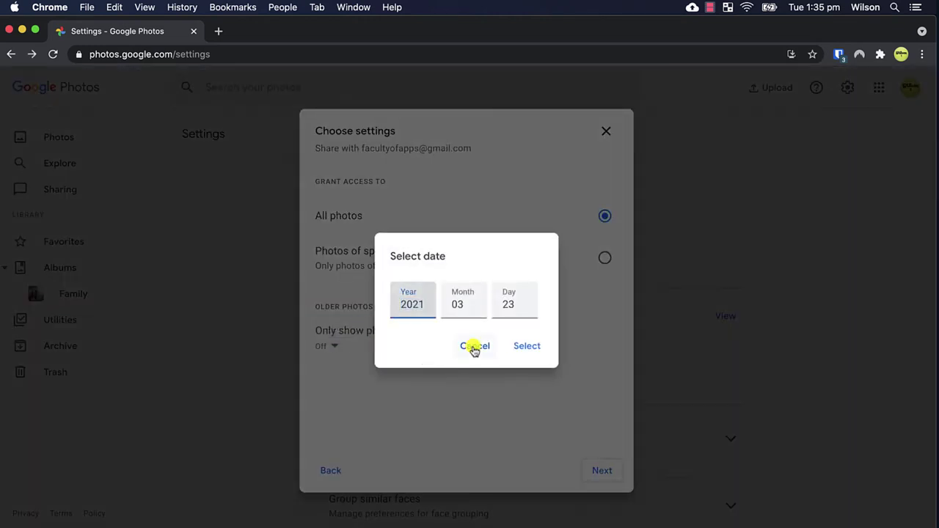
left_click(474, 347)
Step: Grant the partner access to all photos and send the partner sharing invitation
left_click(598, 472)
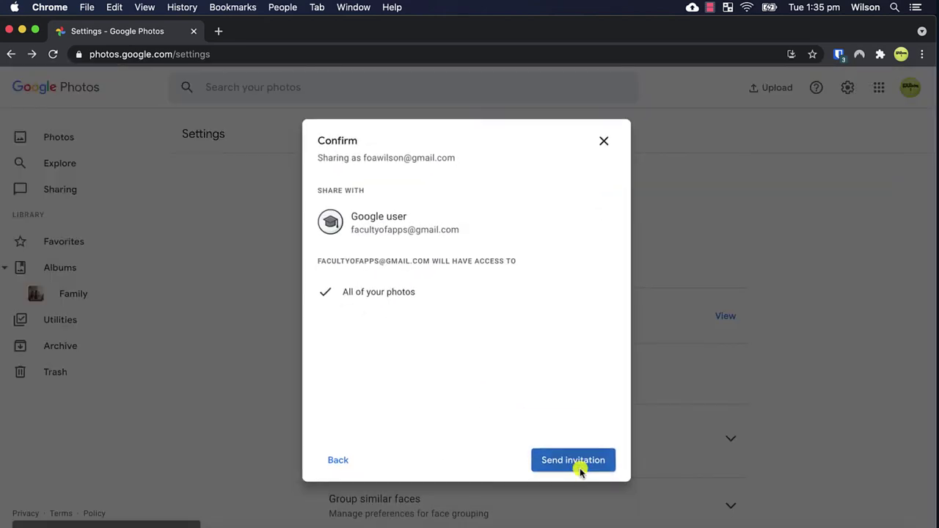
left_click(577, 453)
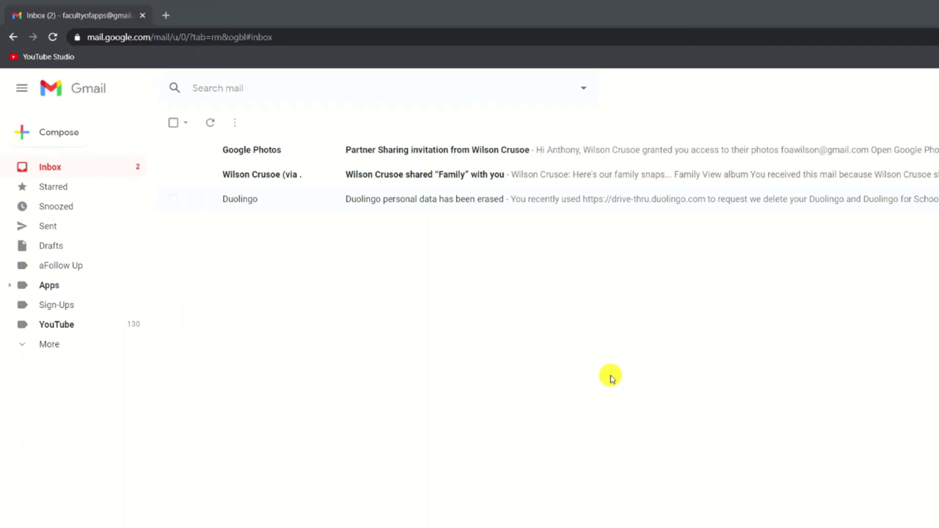
Step: In the recipient's Gmail, open the shared Family album from its email and accept the Partner Sharing invitation
left_click(445, 176)
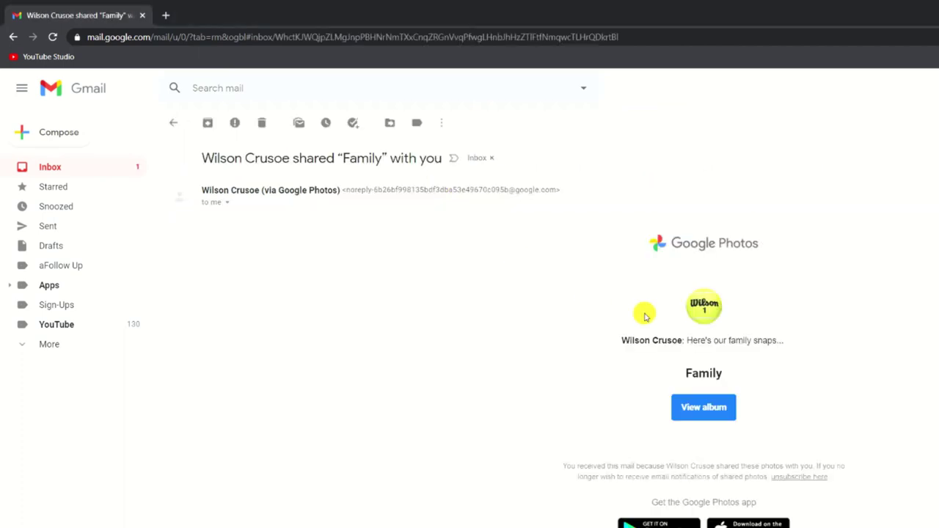
left_click(719, 412)
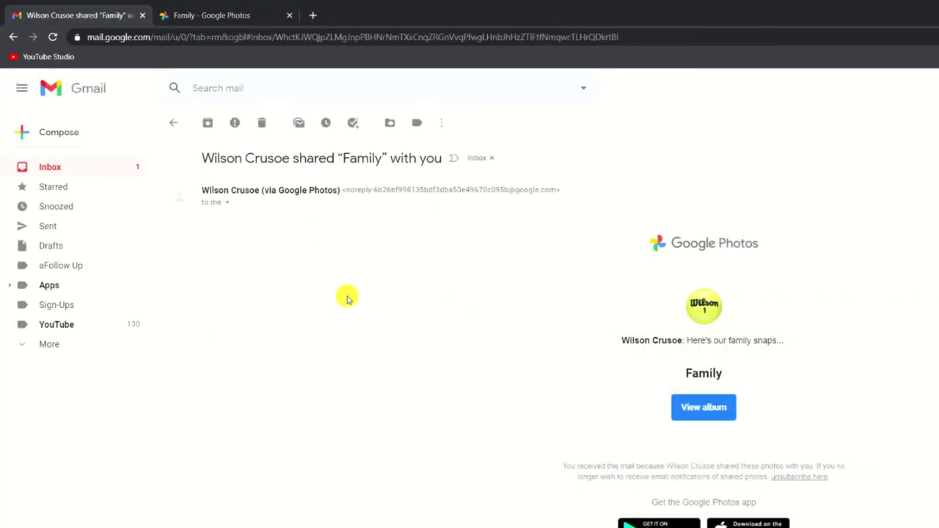
left_click(177, 124)
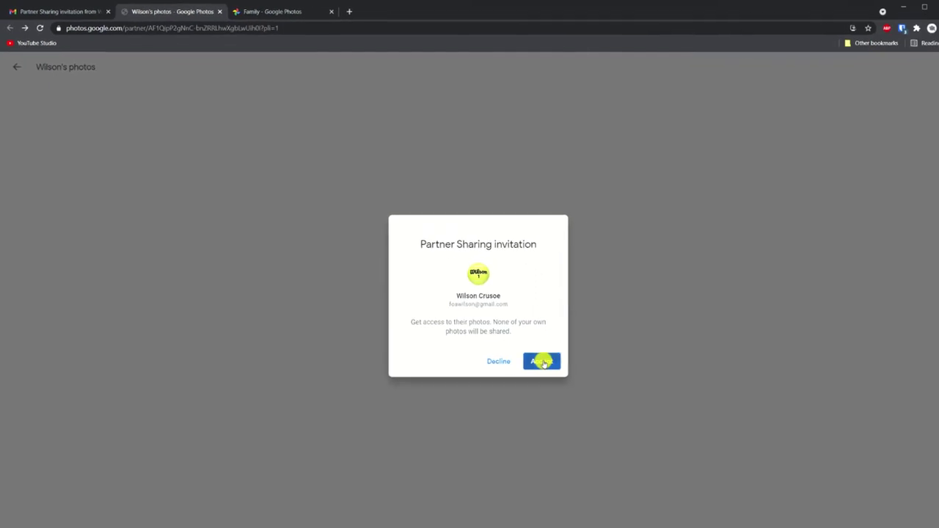
left_click(543, 362)
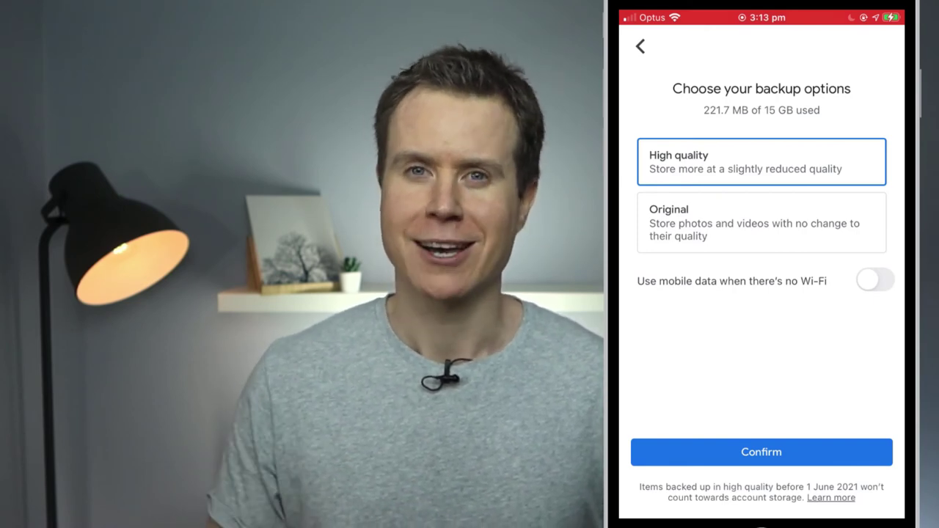
Step: Confirm High quality as the phone's backup option and check today's photo in Google Photos on the Mac
left_click(762, 452)
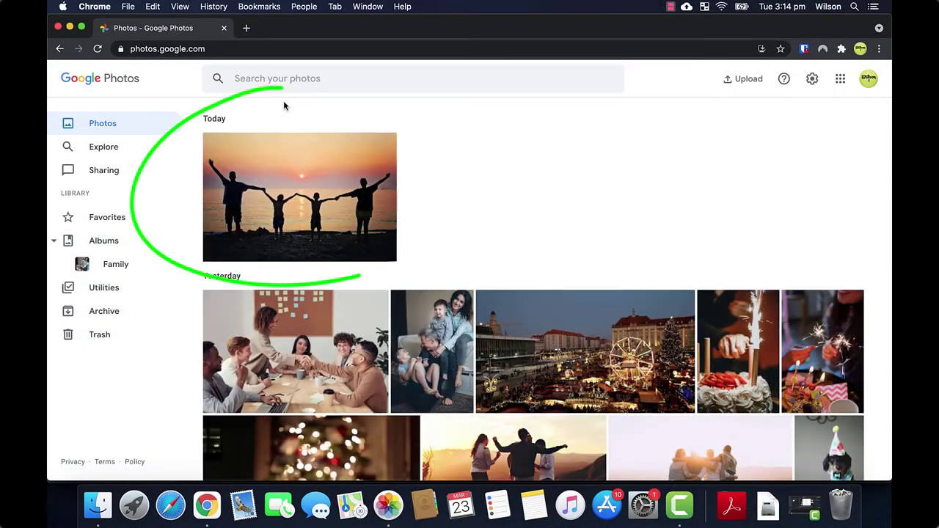
left_click(329, 193)
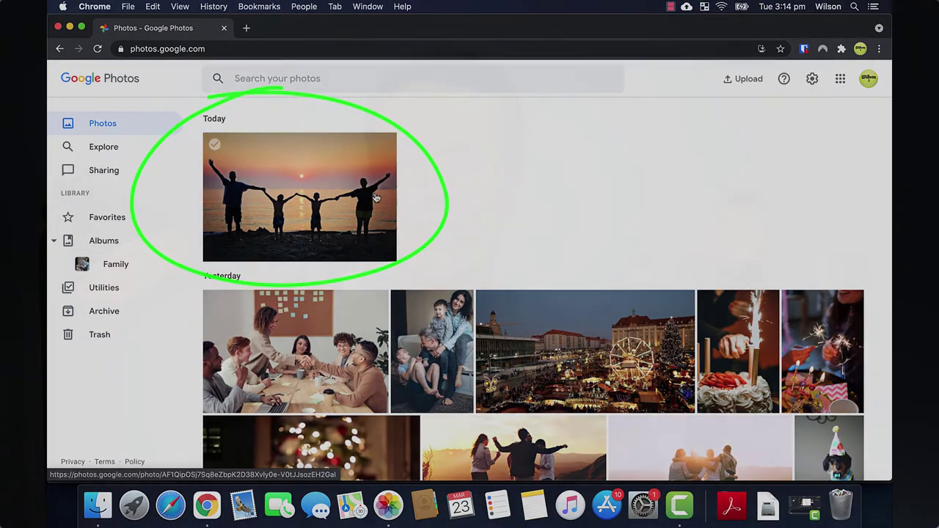